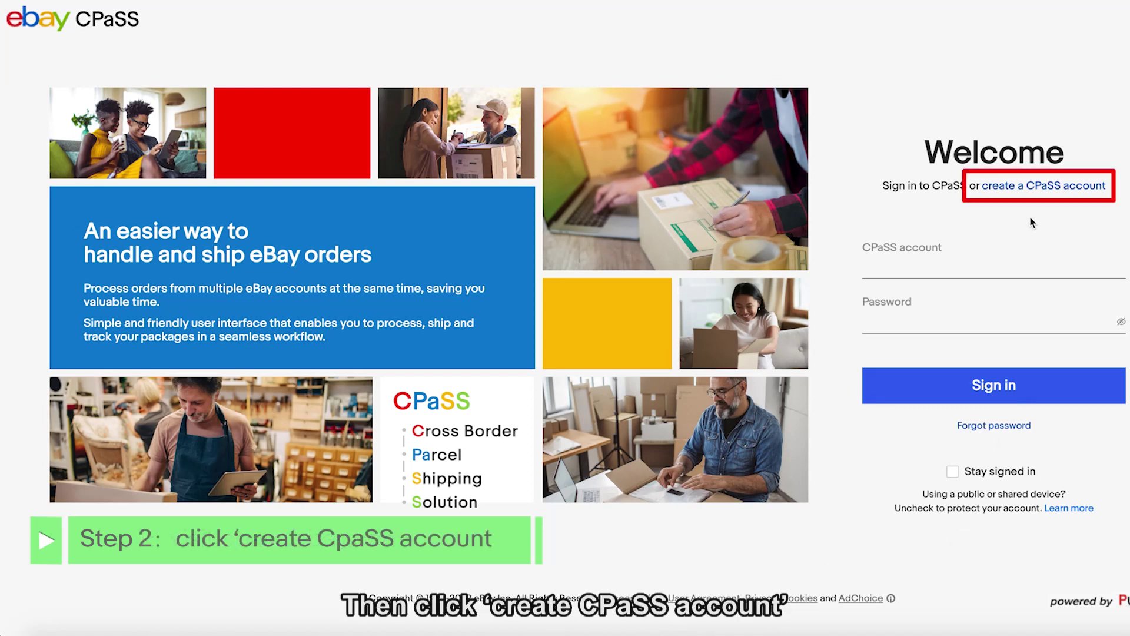
Open the CPaSS account creation form and enter the new account's username.
{"action": "left_click", "coordinate": [1015, 186]}
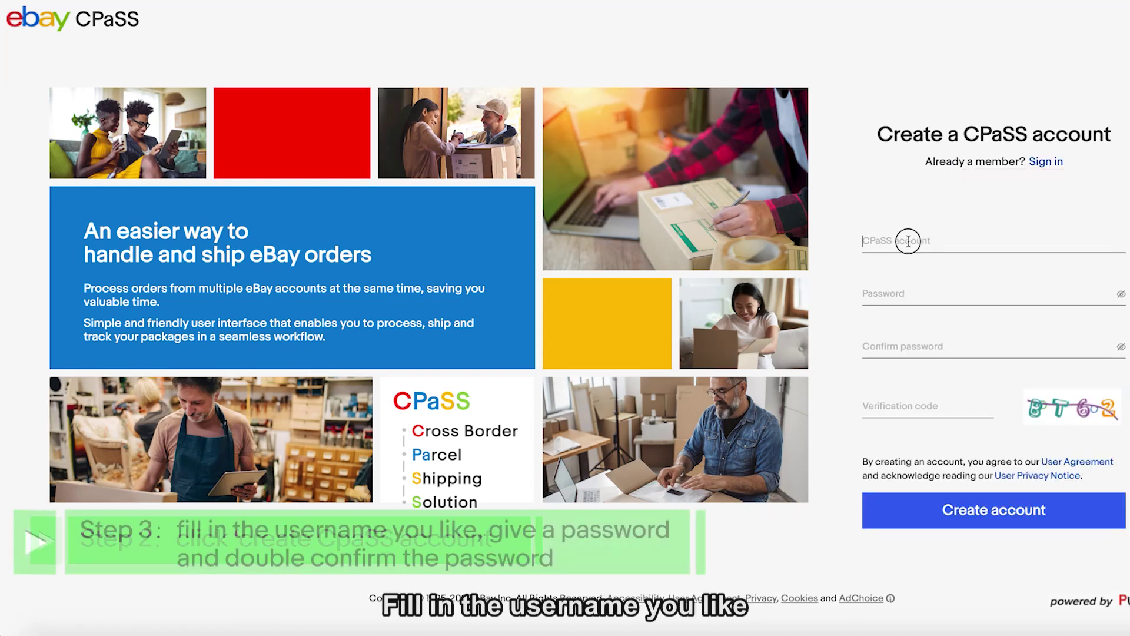
{"action": "left_click", "coordinate": [908, 242]}
{"action": "type", "text": "cpa"}
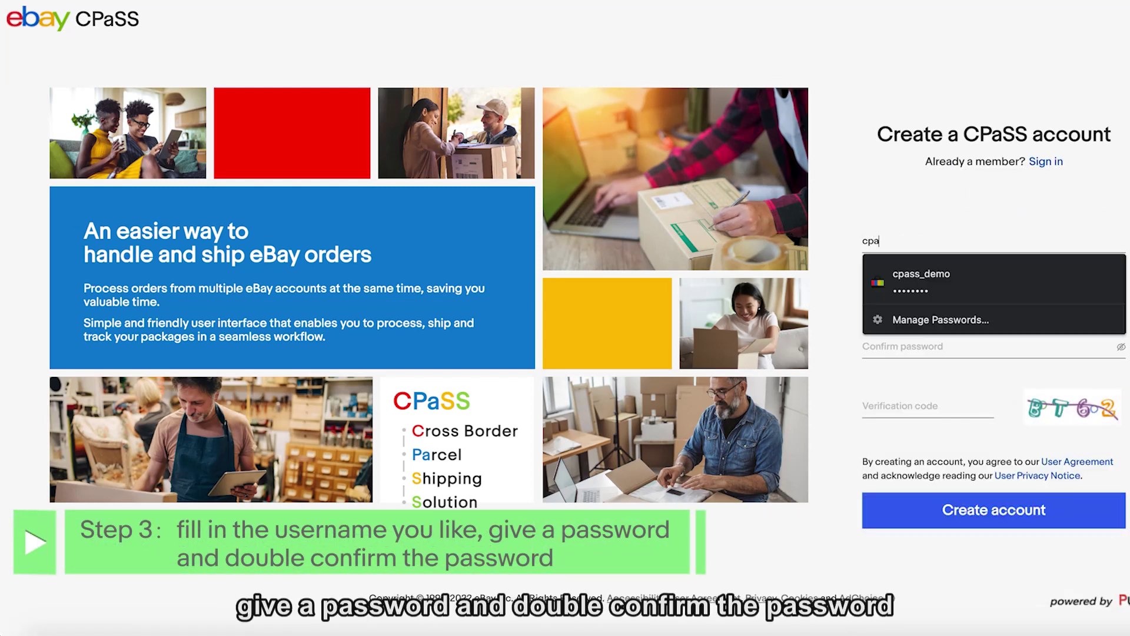
{"action": "type", "text": "ss_user"}
Enter and confirm the account password, fill in the captcha code, and submit the registration.
{"action": "left_click", "coordinate": [894, 293]}
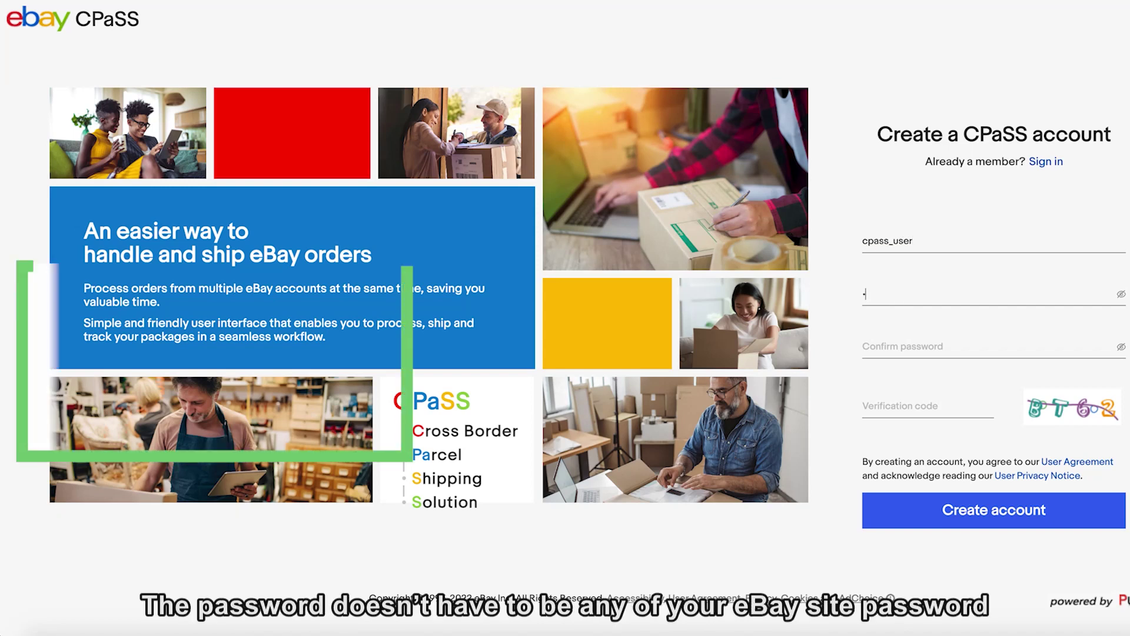
{"action": "type", "text": "••••••••"}
{"action": "left_click", "coordinate": [894, 346]}
{"action": "type", "text": "••••"}
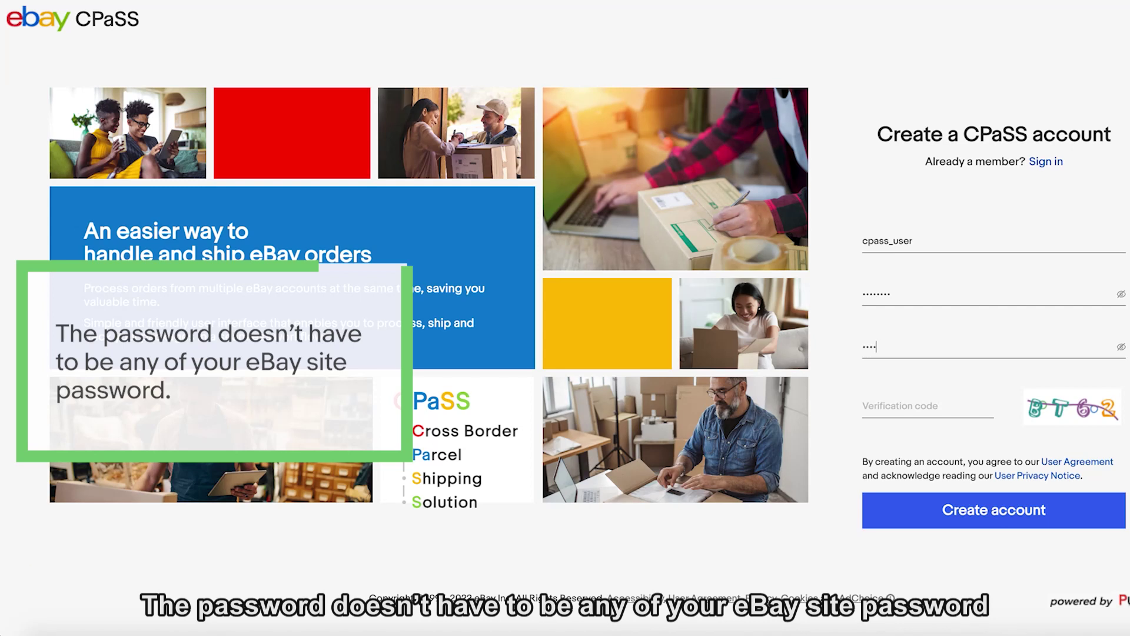
{"action": "type", "text": "••••"}
{"action": "left_click", "coordinate": [895, 406]}
{"action": "type", "text": "bt"}
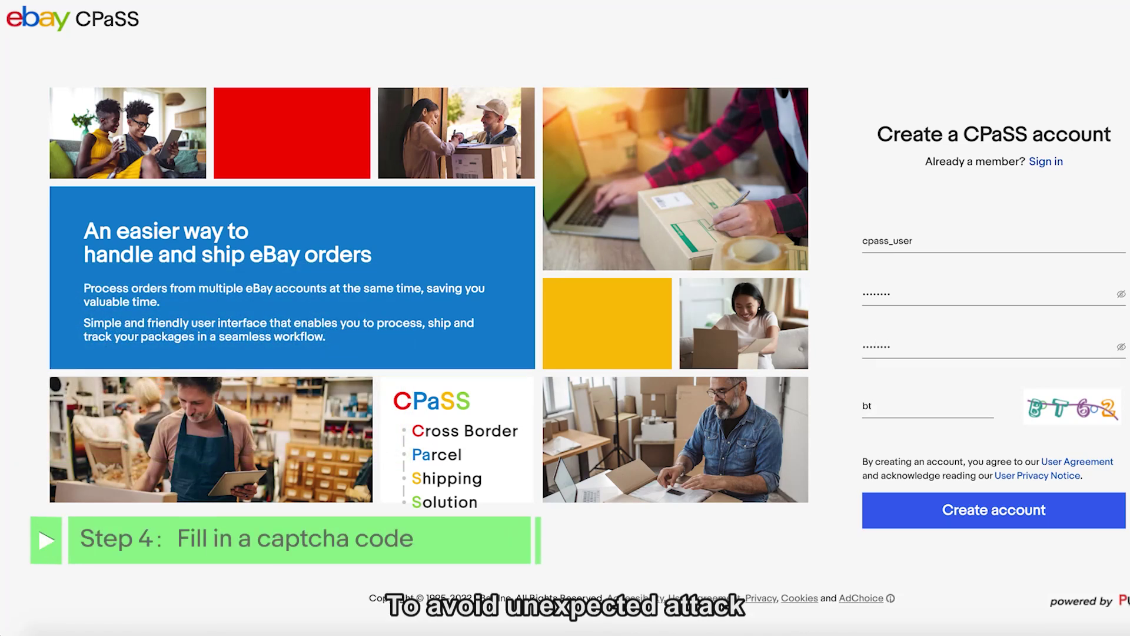
{"action": "type", "text": "62"}
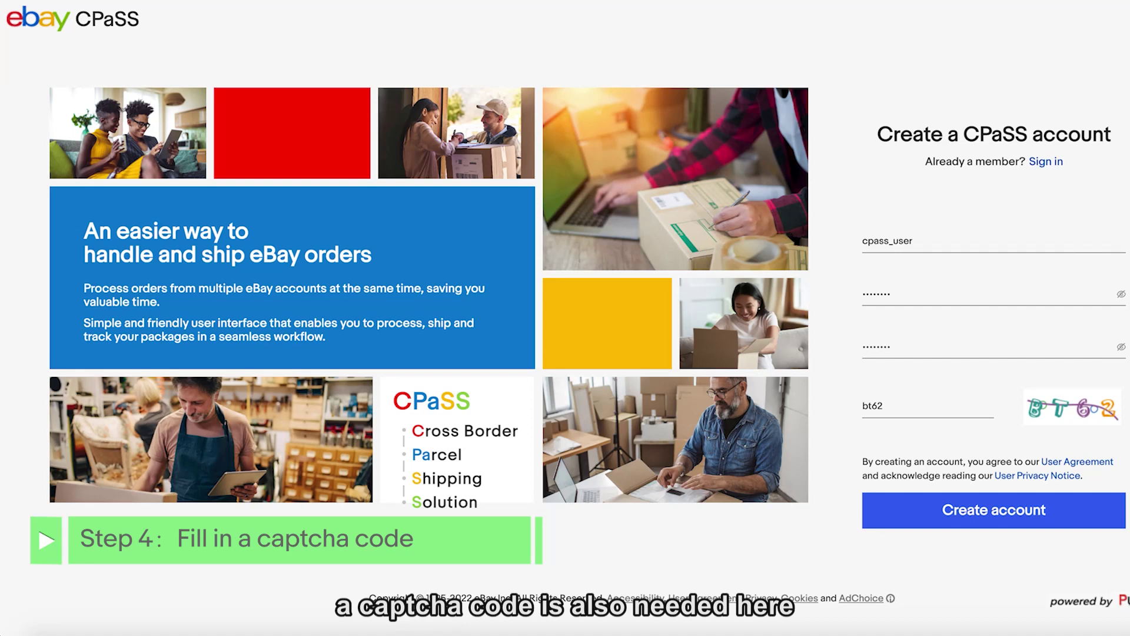
{"action": "left_click", "coordinate": [998, 518]}
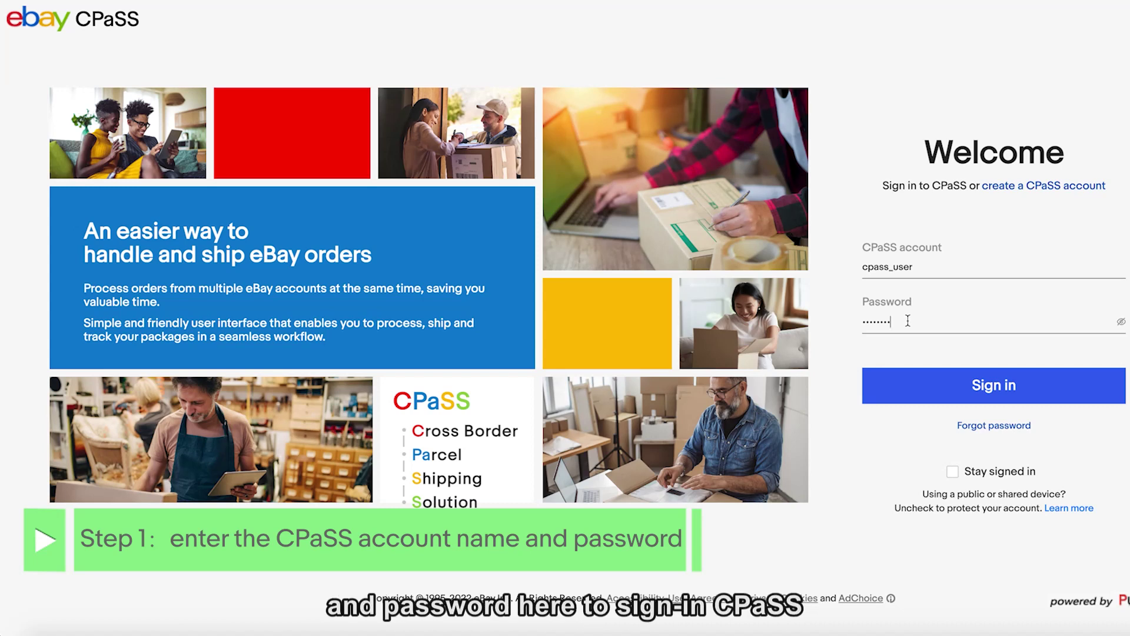
Sign in to CPaSS with the newly registered account name and password.
{"action": "left_click", "coordinate": [994, 386]}
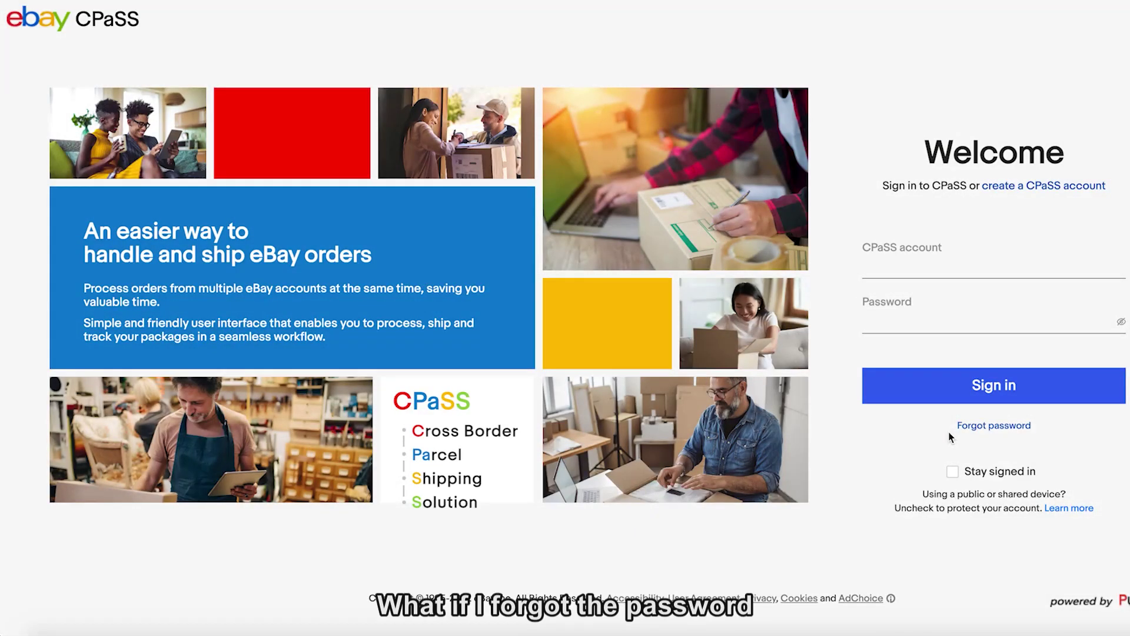
Open Forgot password, acknowledge the Reset Password Guide, and continue to the eBay page.
{"action": "left_click", "coordinate": [998, 427]}
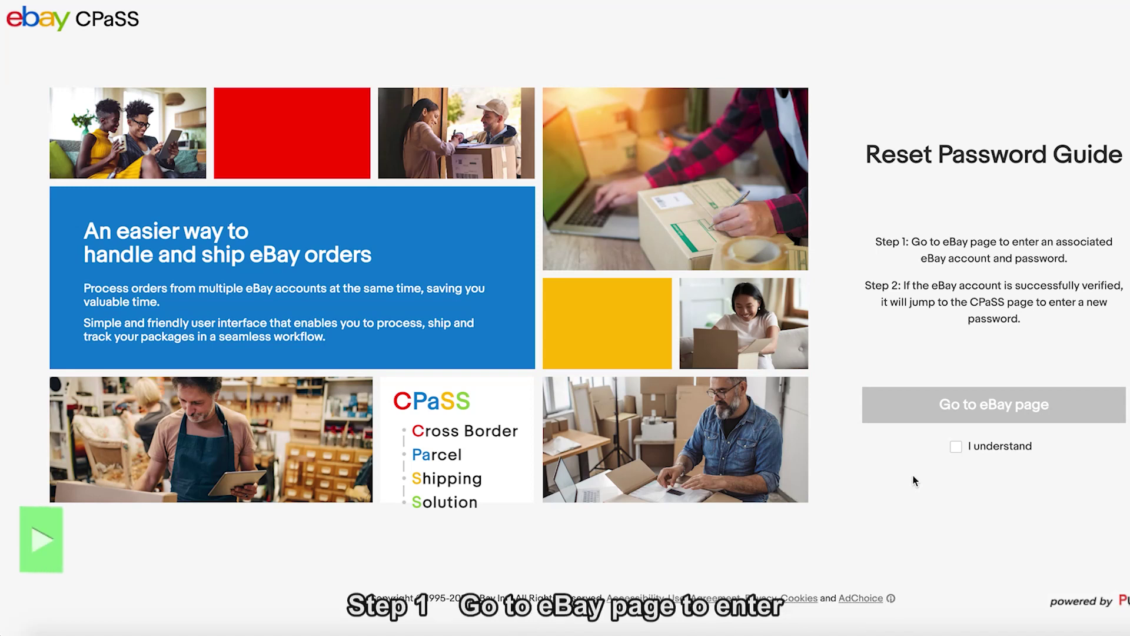
{"action": "left_click", "coordinate": [956, 447]}
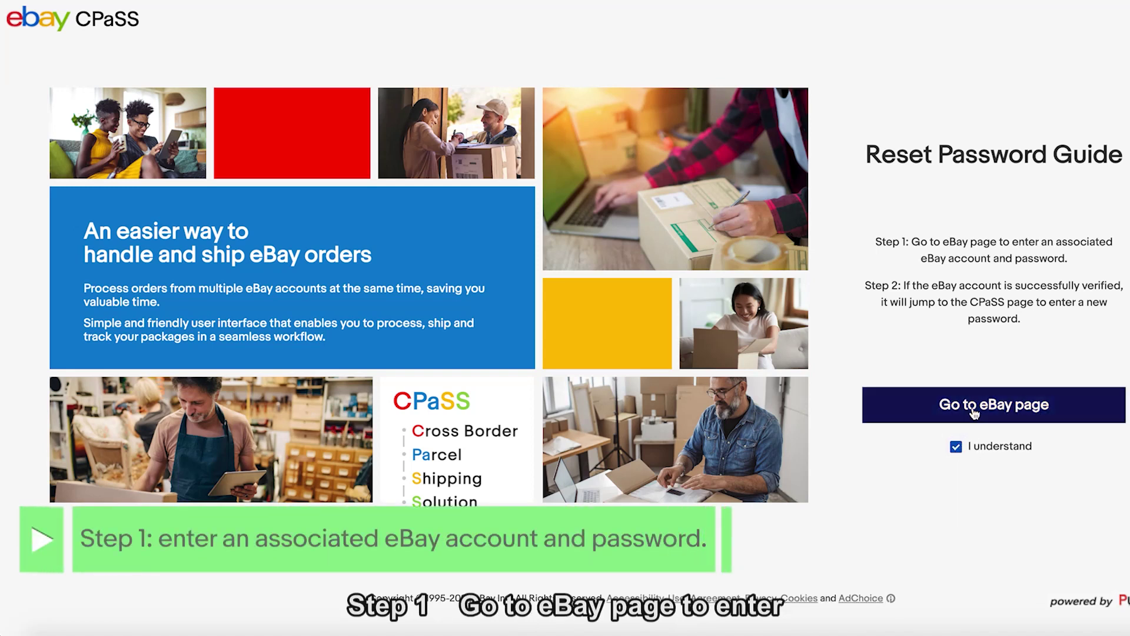
{"action": "left_click", "coordinate": [974, 412]}
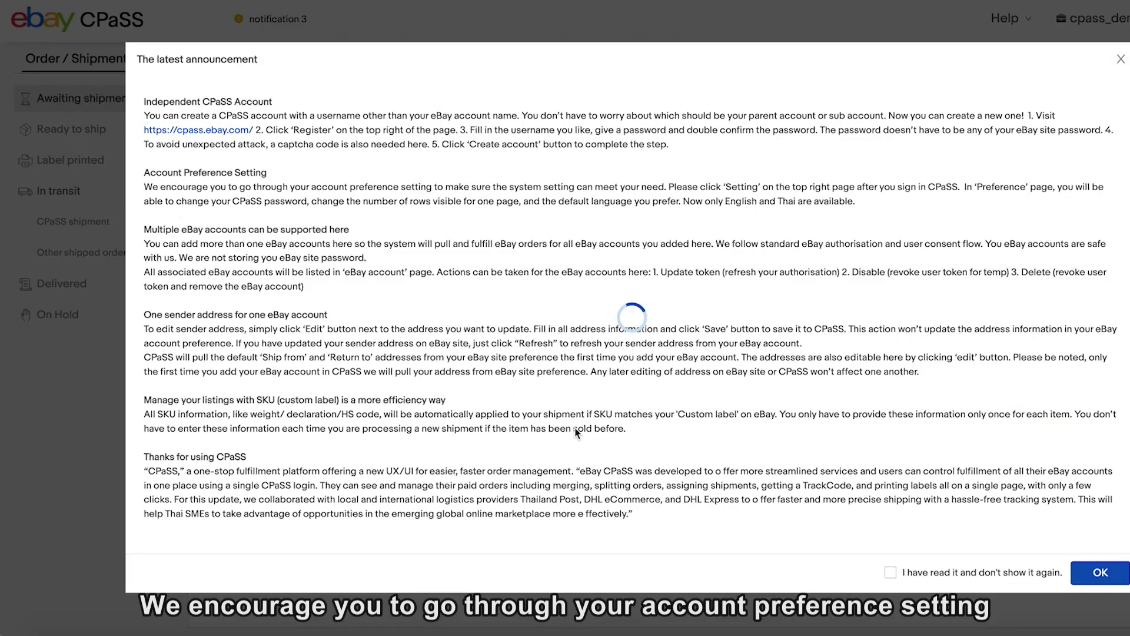
Tick 'I have read it and don't show it again' on the latest announcement and confirm with OK.
{"action": "left_click", "coordinate": [899, 576]}
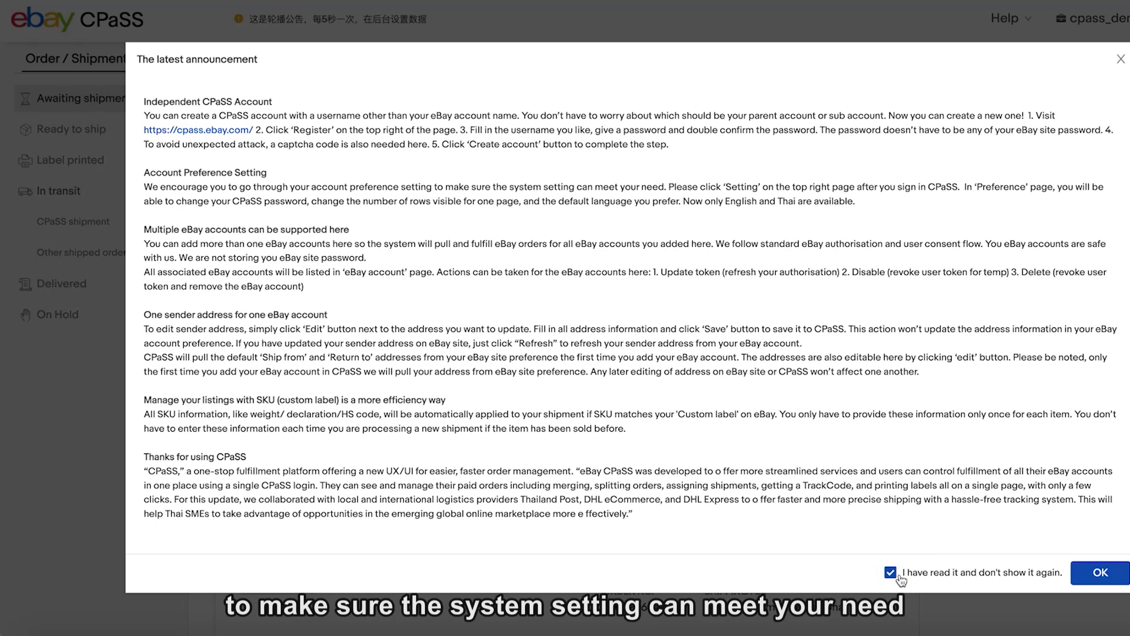
{"action": "left_click", "coordinate": [1098, 573]}
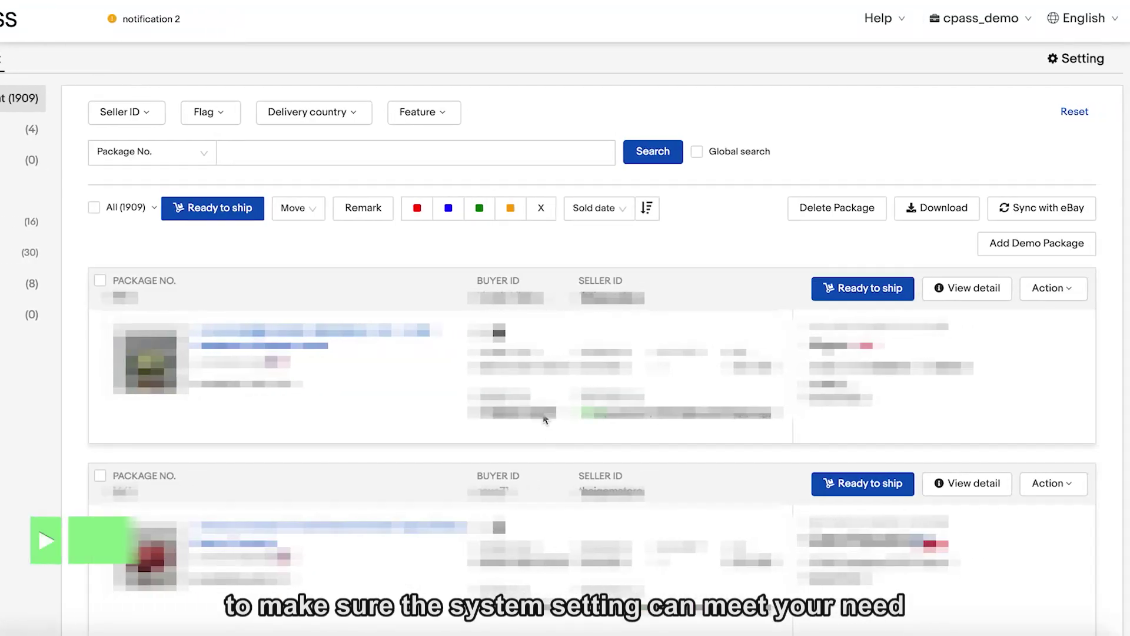
In Preference settings, show 50 rows per page and keep Thailand as default SKU origin.
{"action": "left_click", "coordinate": [1086, 61]}
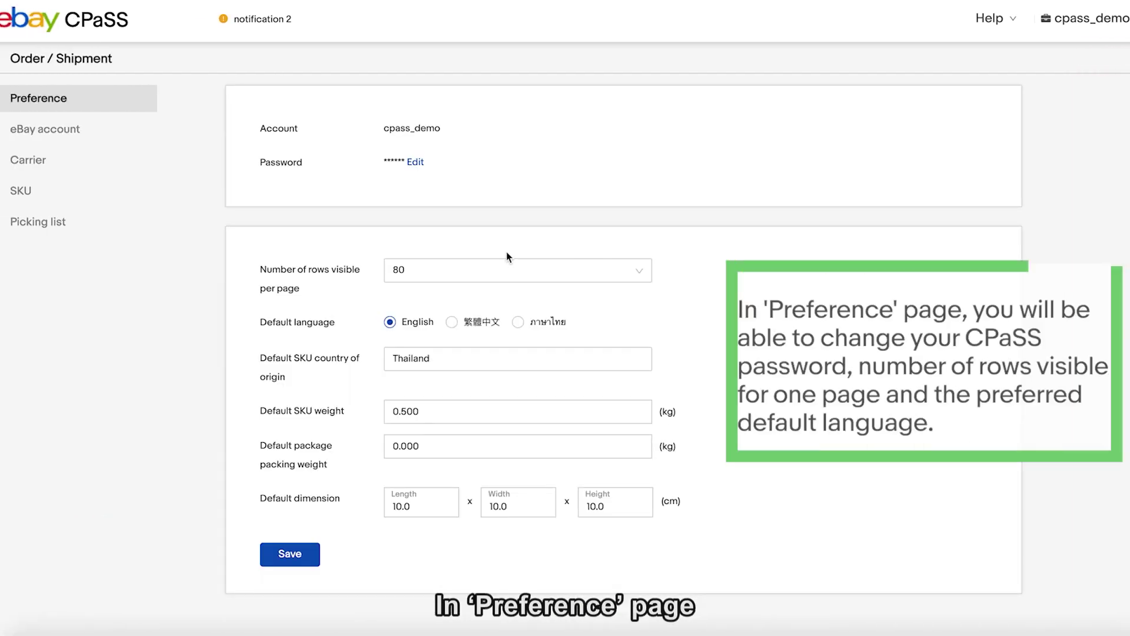
{"action": "left_click", "coordinate": [417, 165]}
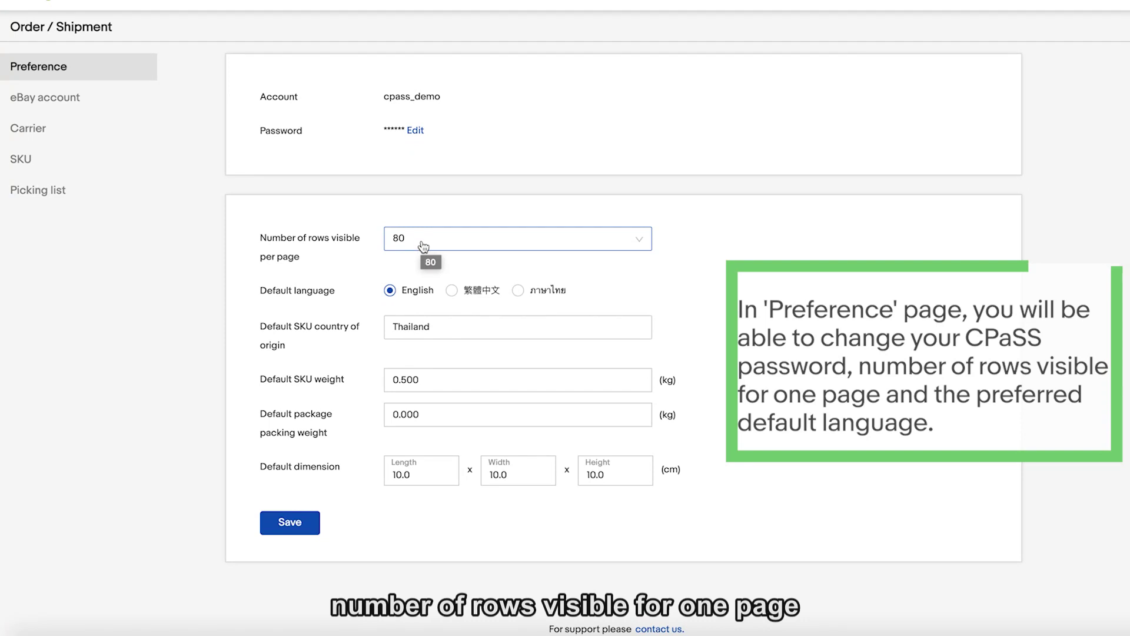
{"action": "left_click", "coordinate": [423, 269]}
{"action": "left_click", "coordinate": [442, 318]}
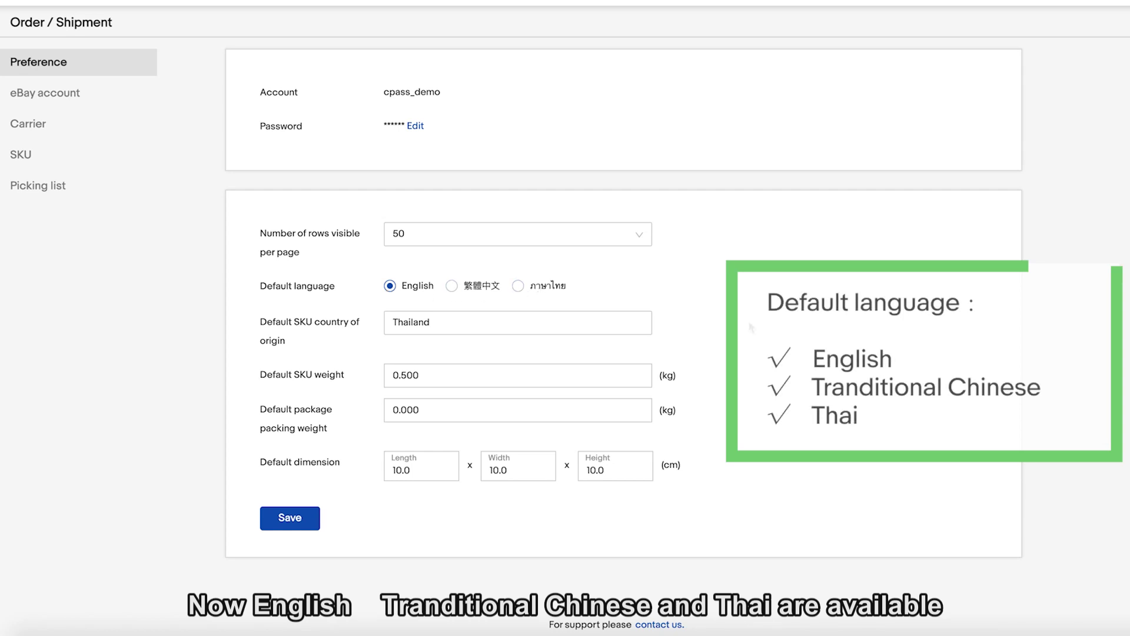
{"action": "left_click", "coordinate": [418, 325]}
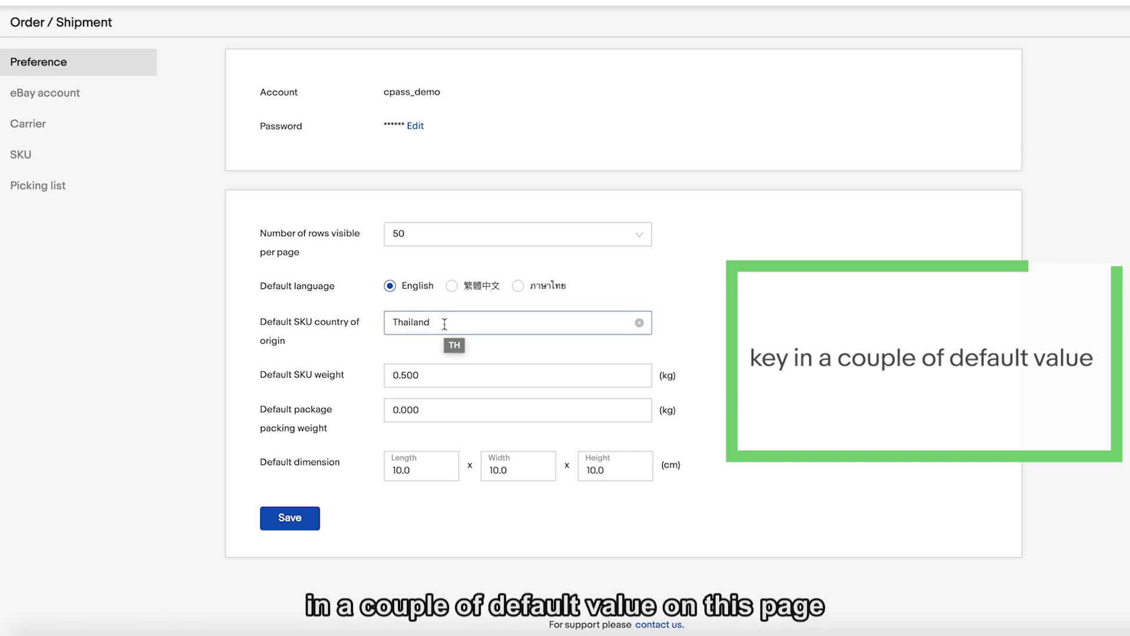
{"action": "left_click", "coordinate": [445, 323]}
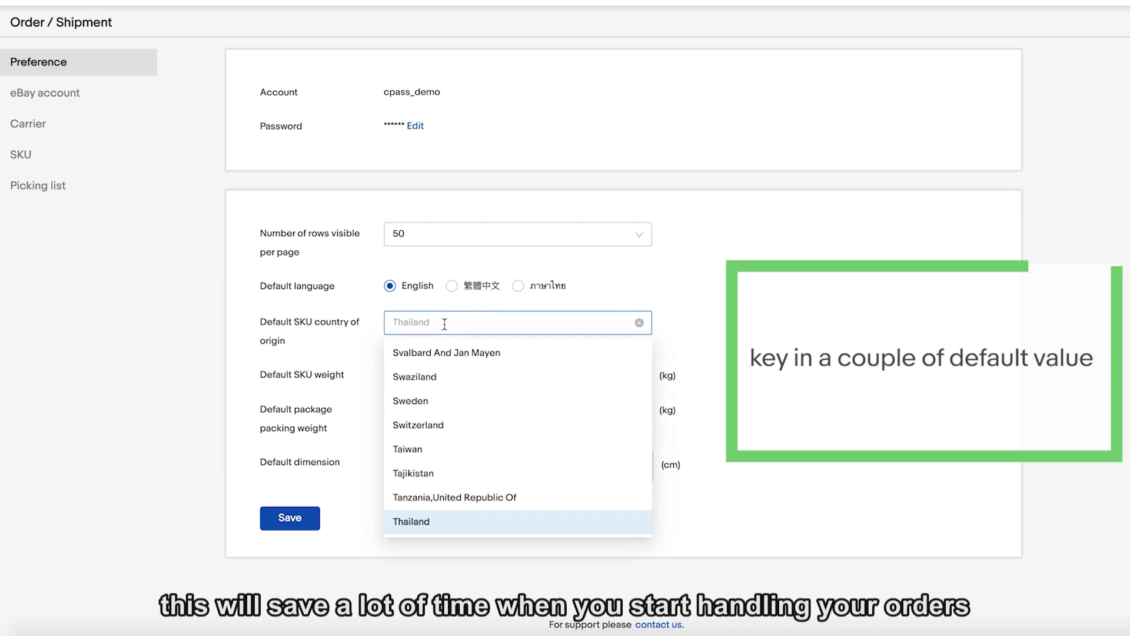
{"action": "left_click", "coordinate": [425, 524]}
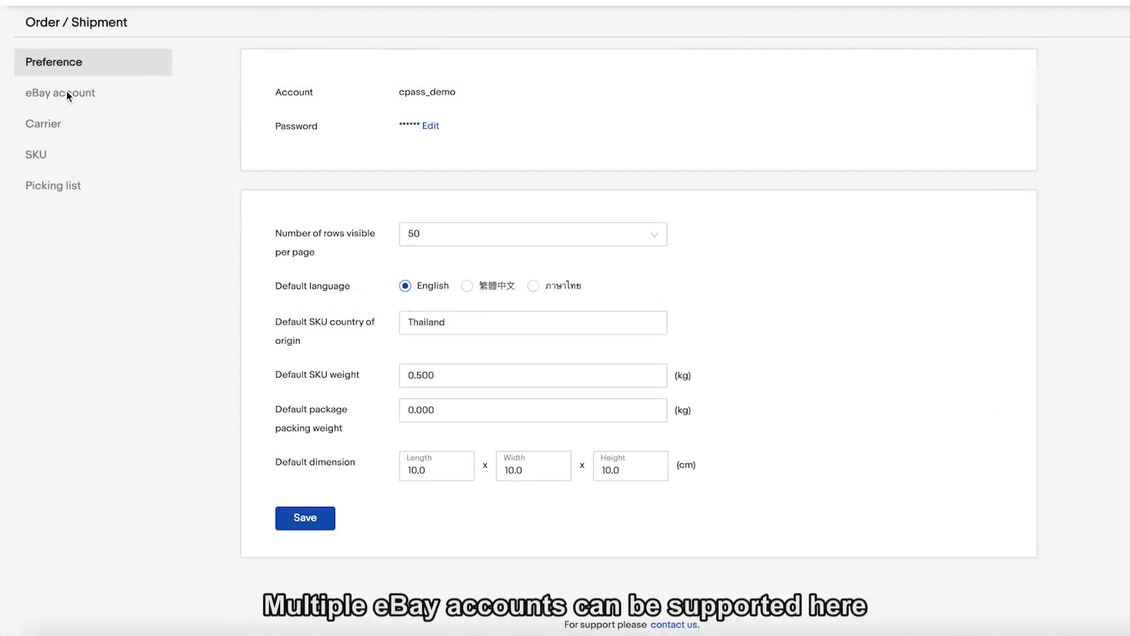
Open the eBay account settings page listing the two linked eBay accounts.
{"action": "left_click", "coordinate": [67, 93]}
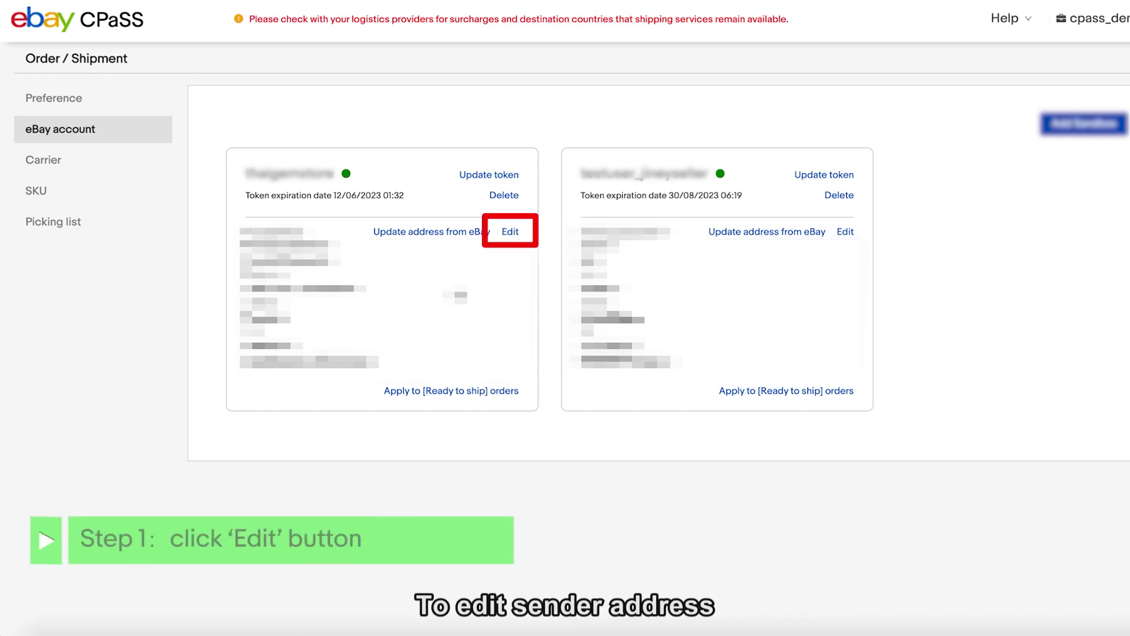
Open the first eBay account's CPaSS-only ship-from address form for editing.
{"action": "left_click", "coordinate": [510, 233]}
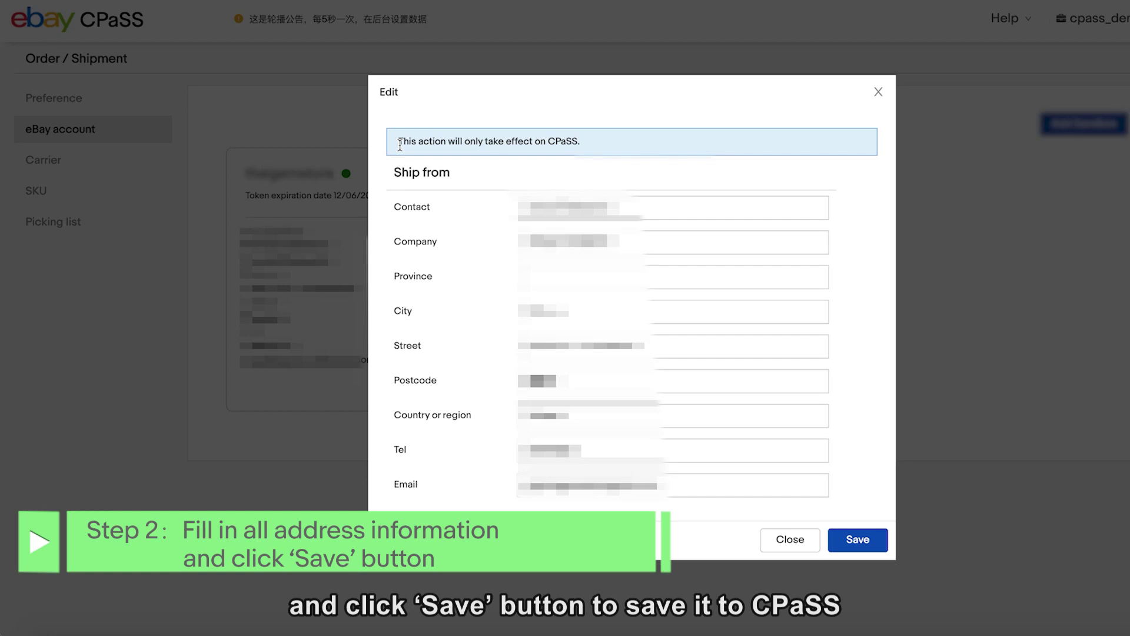
{"action": "left_click_drag", "start_coordinate": [399, 142], "coordinate": [595, 139]}
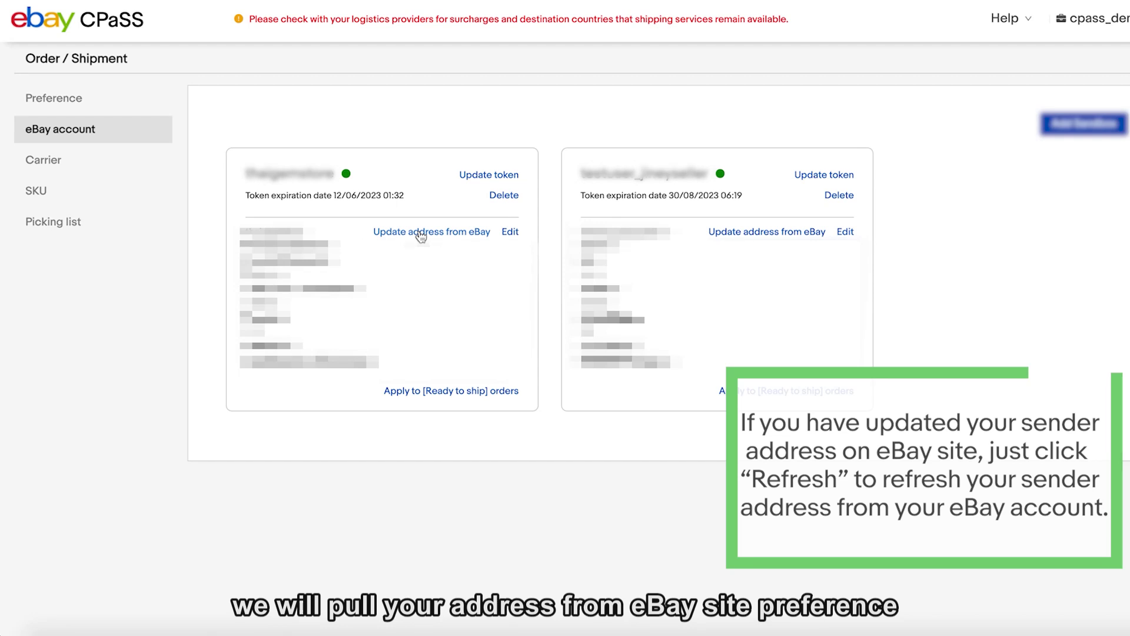
Start updating the first account's ship-from address from eBay, then cancel to keep the current one.
{"action": "left_click", "coordinate": [420, 233]}
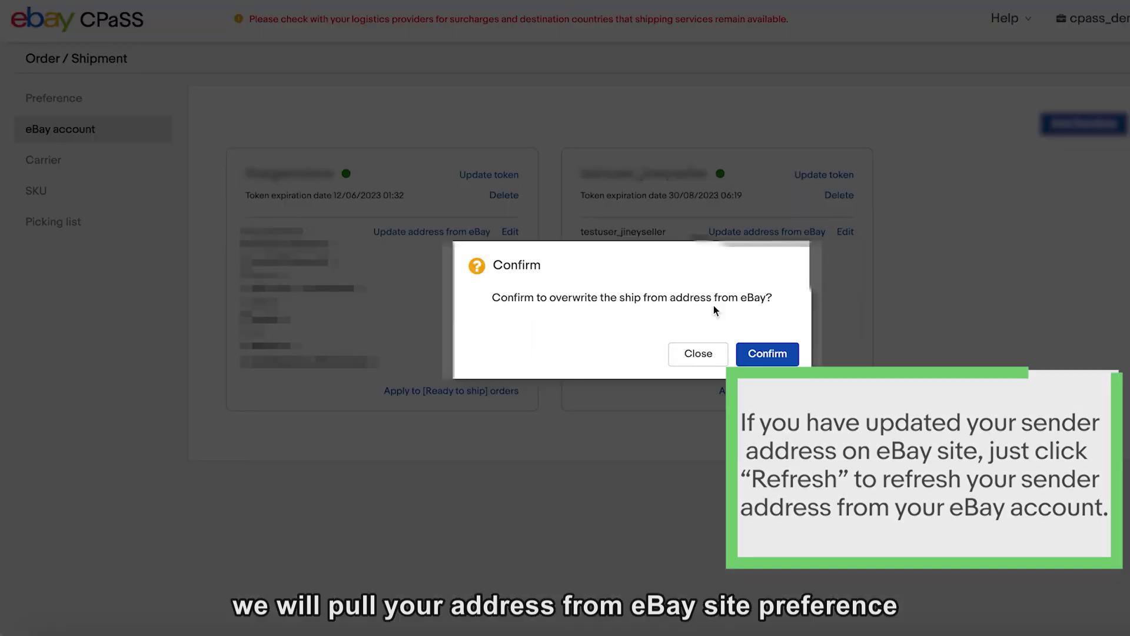
{"action": "left_click", "coordinate": [699, 358]}
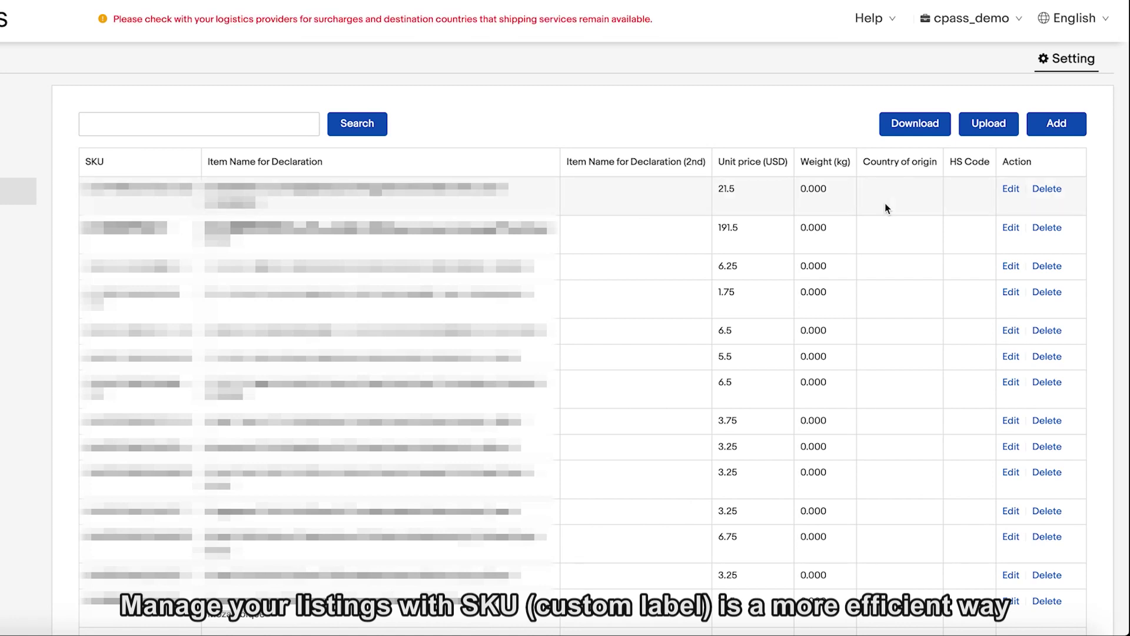
Add a new SKU test_sku_001 with declaration names 'test item' and '商品申报名称'.
{"action": "left_click", "coordinate": [1056, 122]}
{"action": "left_click", "coordinate": [397, 184]}
{"action": "type", "text": "test_sku_001"}
{"action": "left_click_drag", "start_coordinate": [442, 183], "coordinate": [354, 183]}
{"action": "left_click", "coordinate": [421, 219]}
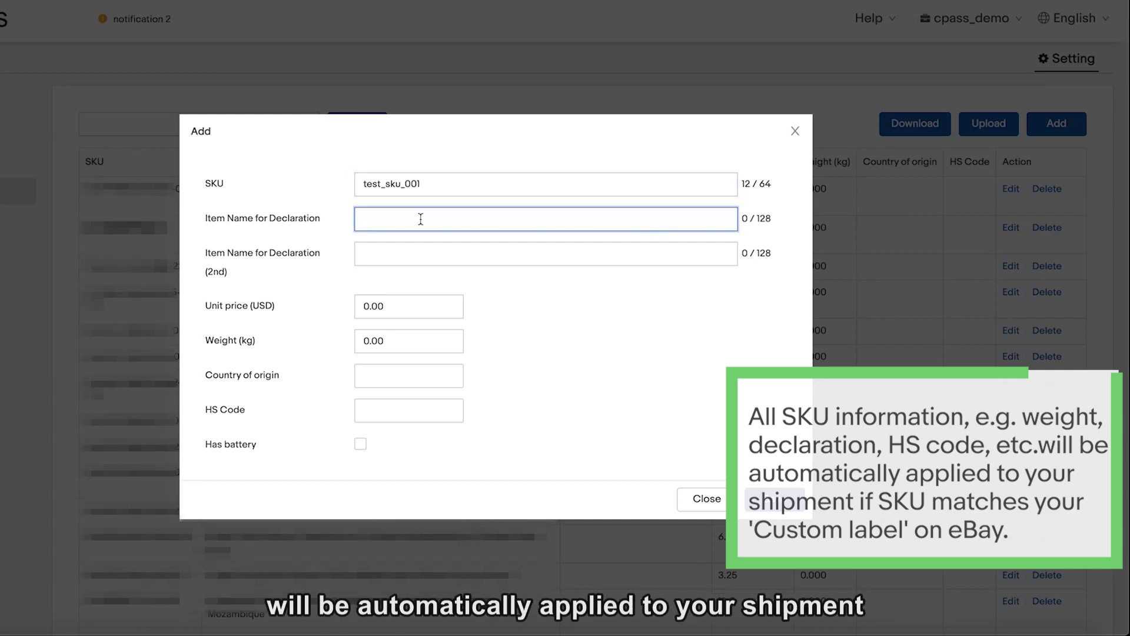
{"action": "type", "text": "test item"}
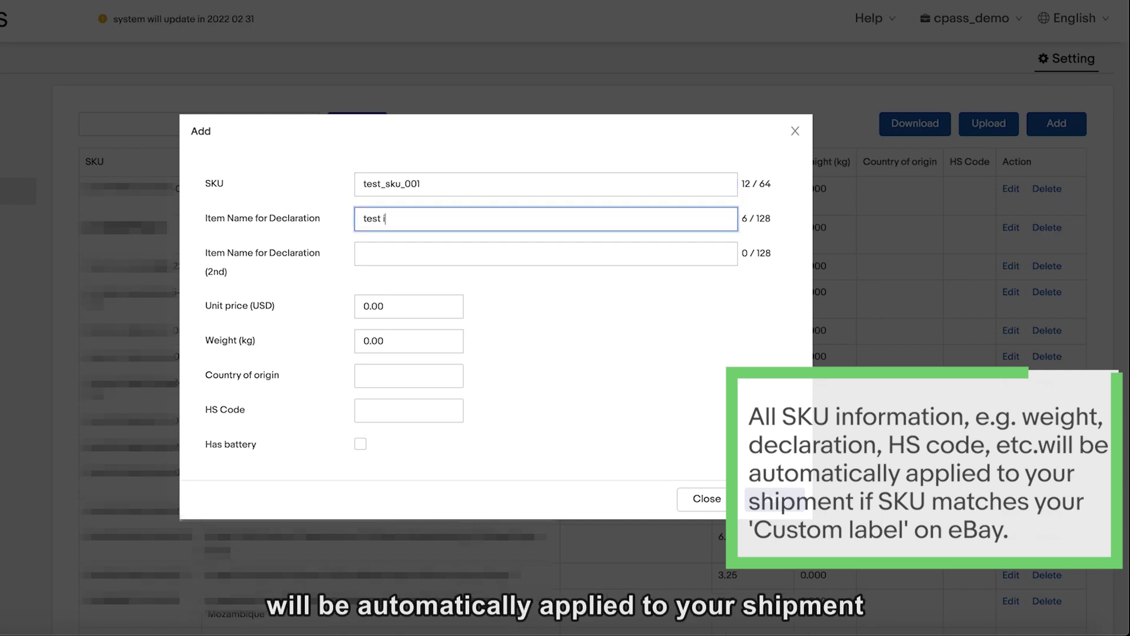
{"action": "left_click", "coordinate": [376, 256]}
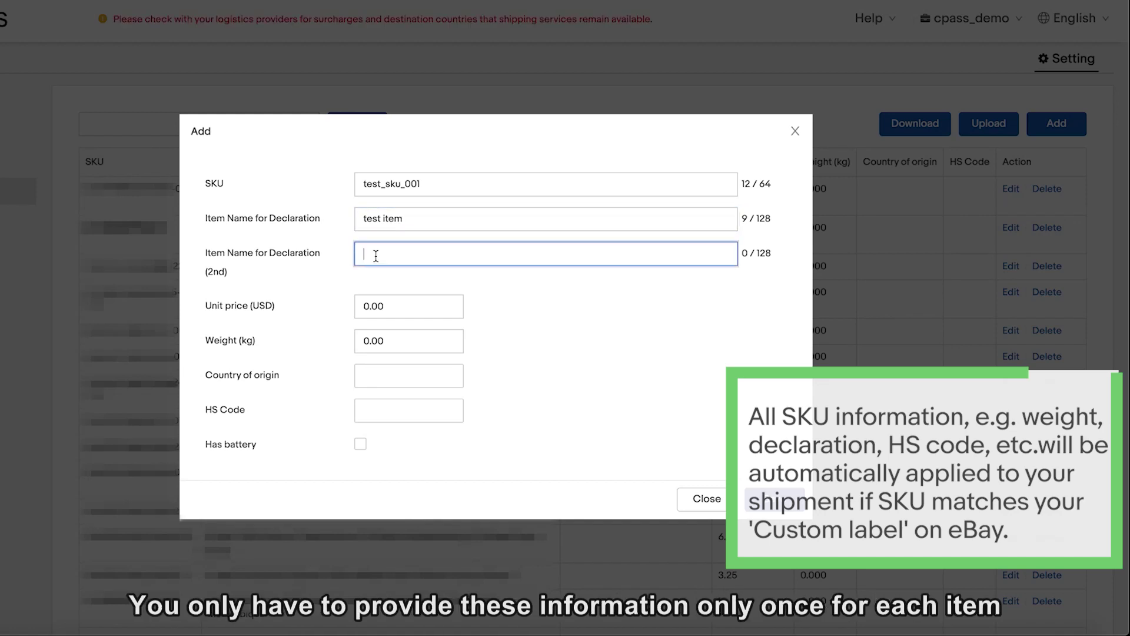
{"action": "type", "text": "shangp"}
{"action": "key", "text": "space"}
{"action": "type", "text": "shenbao"}
{"action": "key", "text": "space"}
{"action": "type", "text": "mingc"}
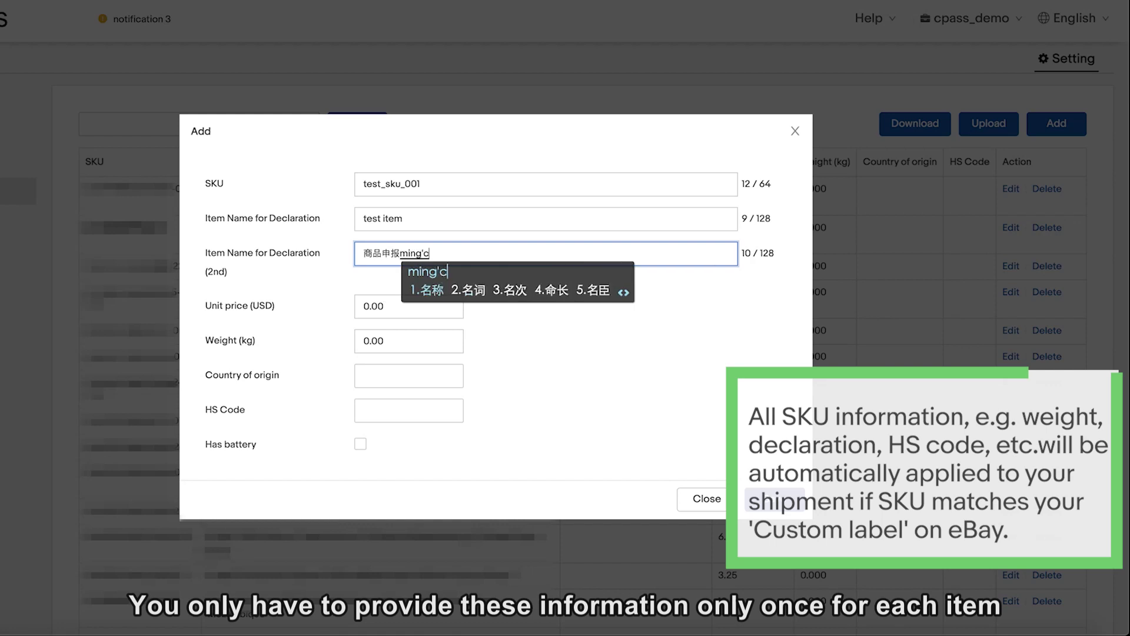
{"action": "key", "text": "space"}
Set unit price 3.00 USD, weight 0.20 kg, origin Hong Kong, HS code 960810, and save the SKU.
{"action": "left_click", "coordinate": [456, 305]}
{"action": "left_click", "coordinate": [455, 301]}
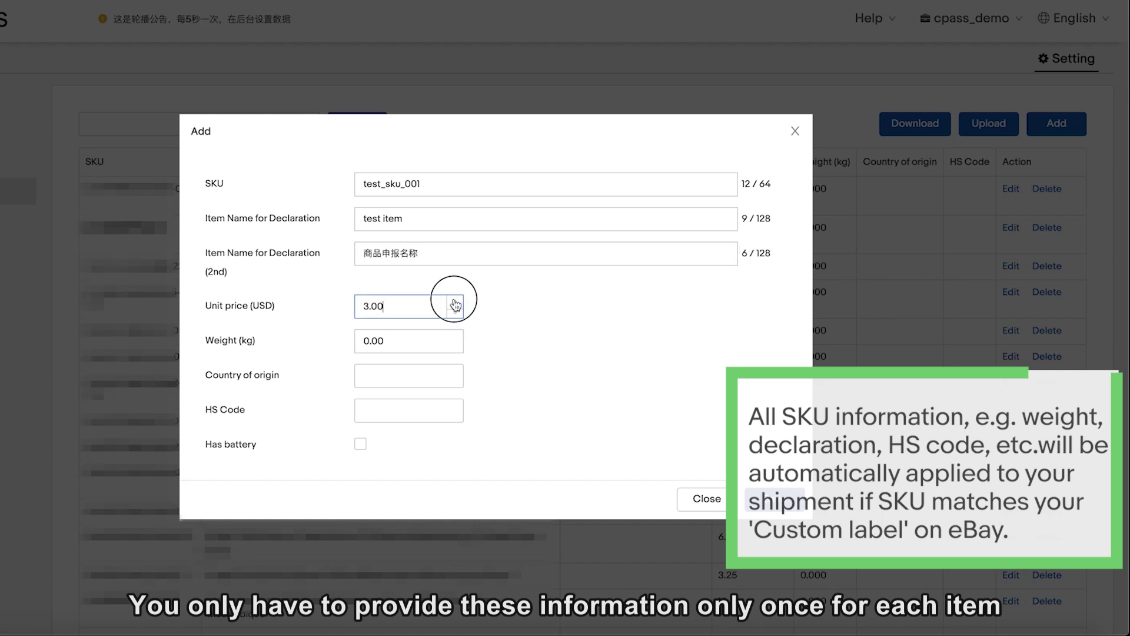
{"action": "left_click", "coordinate": [454, 341]}
{"action": "left_click", "coordinate": [454, 337]}
{"action": "left_click", "coordinate": [454, 340]}
{"action": "left_click", "coordinate": [450, 375]}
{"action": "type", "text": "h"}
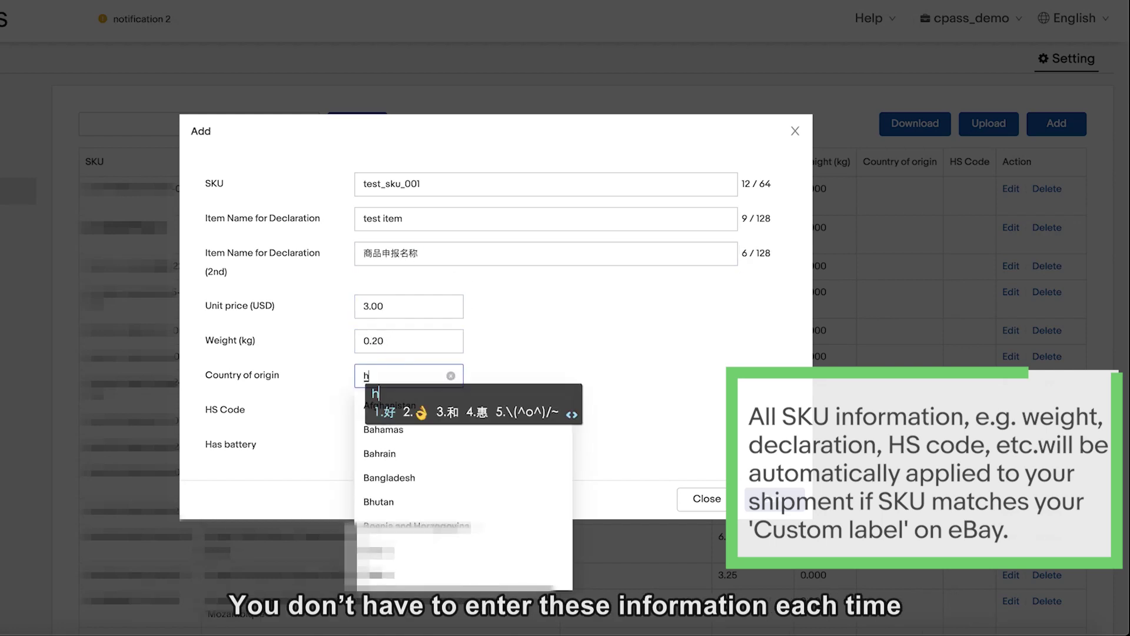
{"action": "type", "text": "ongk"}
{"action": "left_click", "coordinate": [422, 404]}
{"action": "left_click", "coordinate": [421, 412]}
{"action": "type", "text": "pen"}
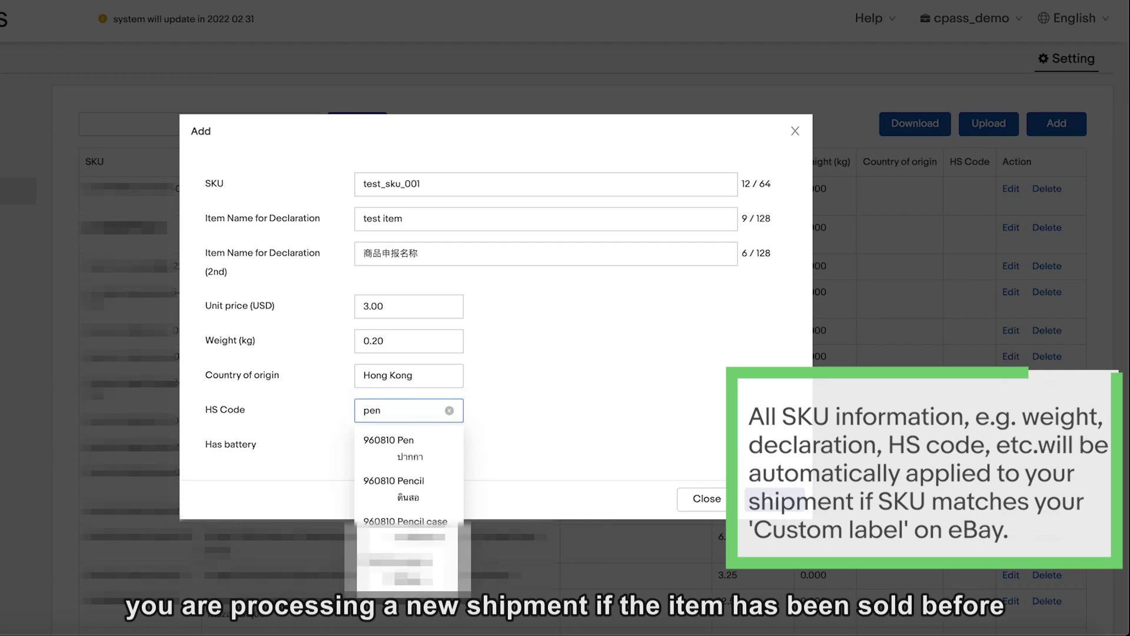
{"action": "left_click", "coordinate": [403, 450]}
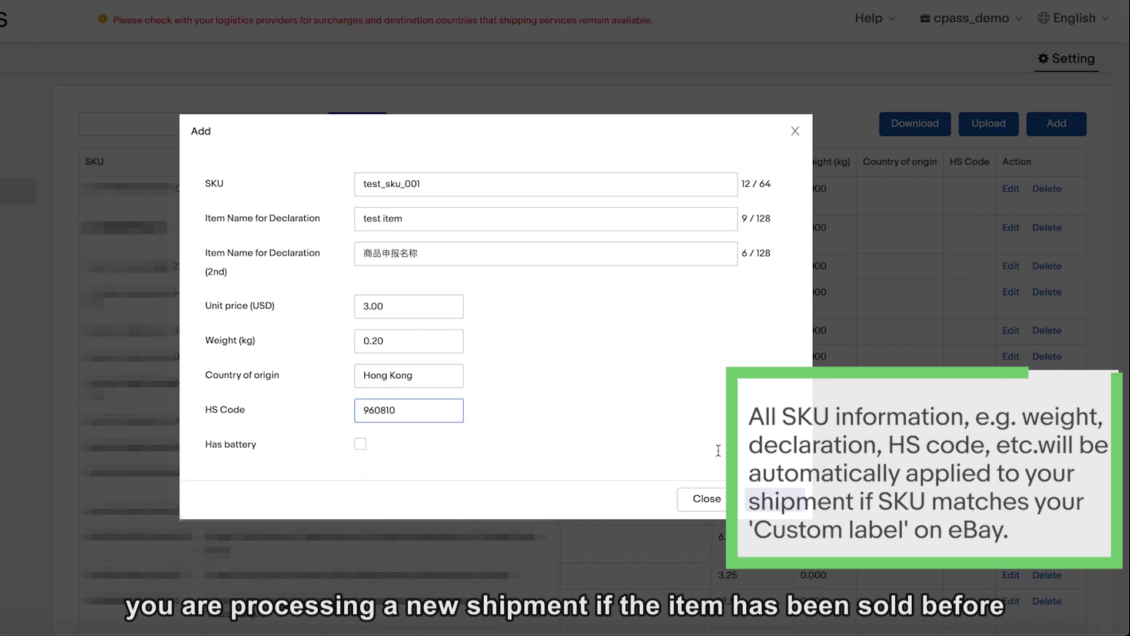
{"action": "left_click", "coordinate": [759, 498]}
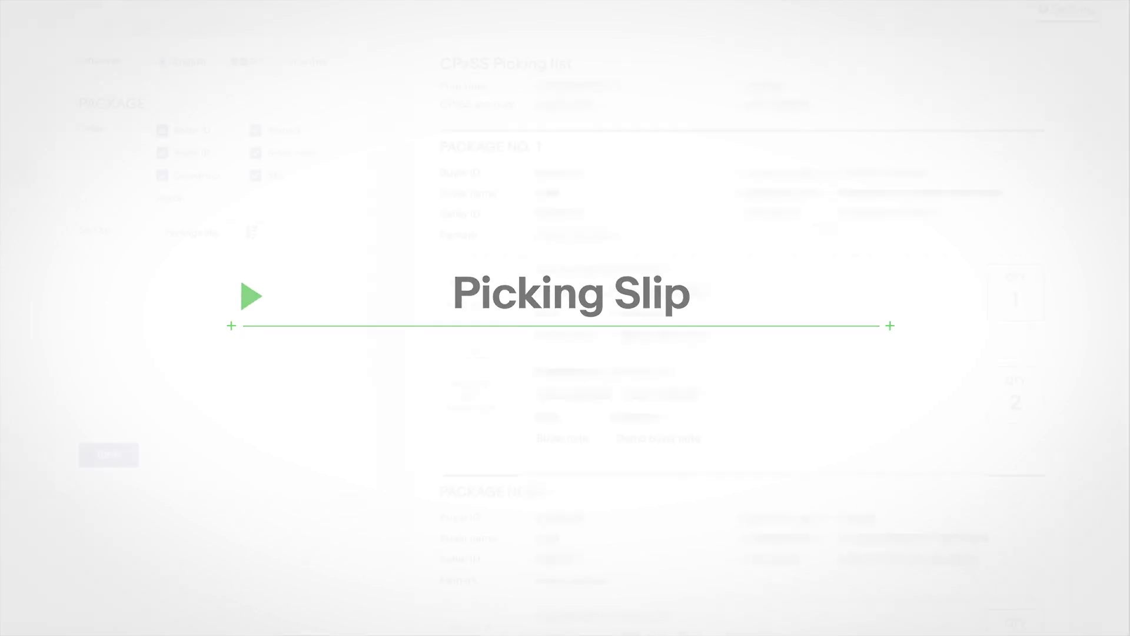
Keep Seller ID, Buyer ID and SKU enabled on the picking slip after toggling them off and on.
{"action": "left_click", "coordinate": [163, 130]}
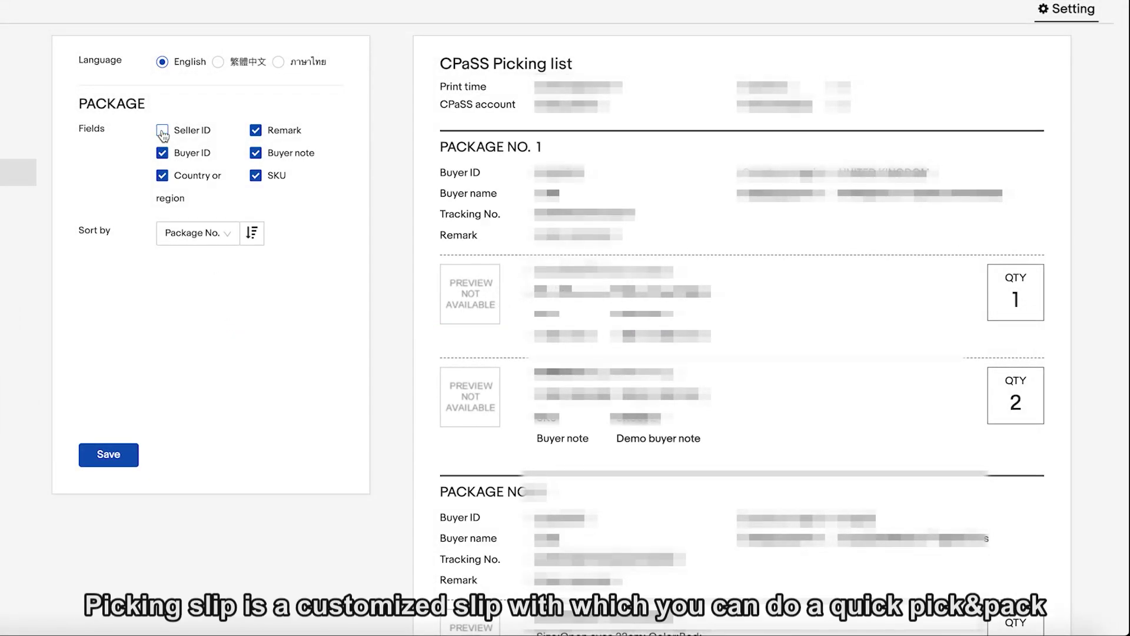
{"action": "left_click", "coordinate": [163, 153]}
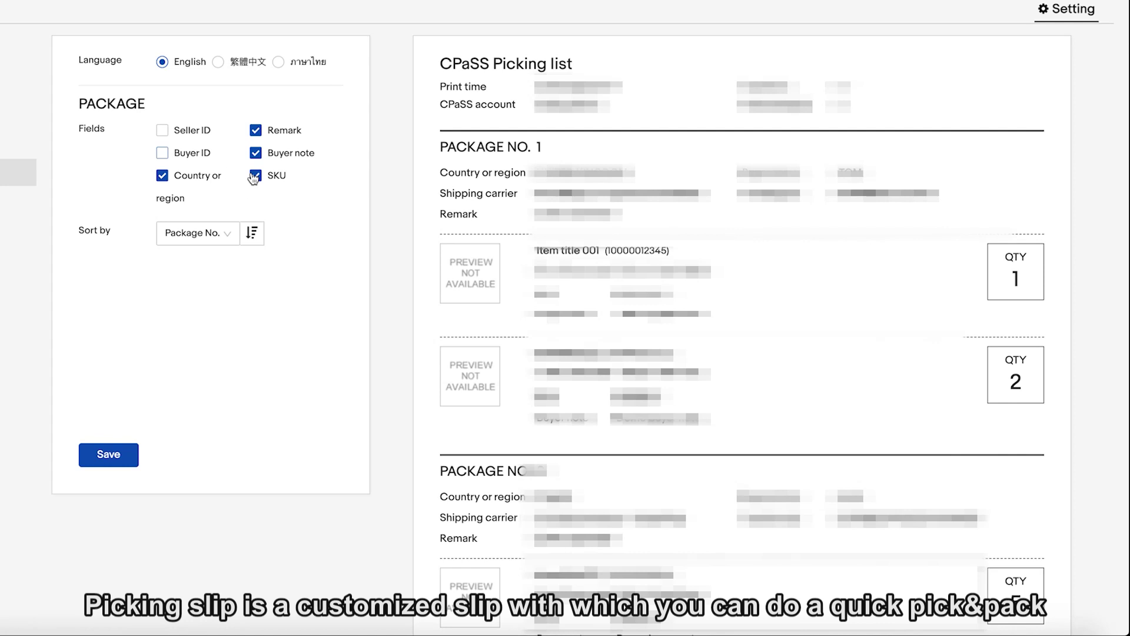
{"action": "left_click", "coordinate": [255, 176]}
{"action": "left_click", "coordinate": [162, 154]}
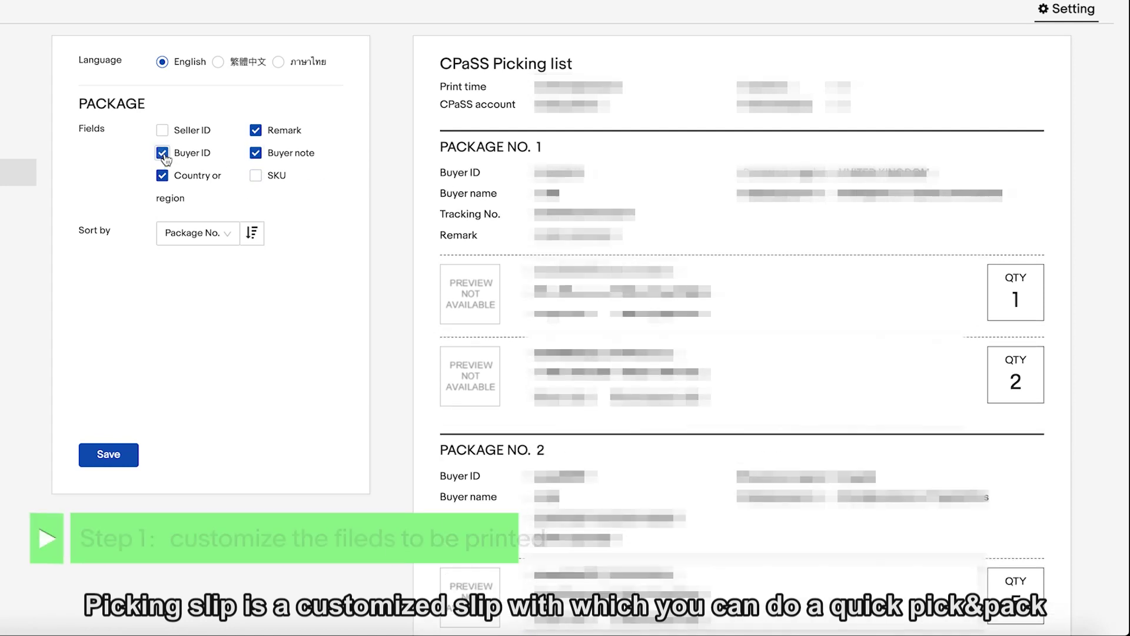
{"action": "left_click", "coordinate": [163, 130]}
{"action": "left_click", "coordinate": [255, 176]}
Sort the picking slip by Package No. and save the picking slip settings.
{"action": "left_click", "coordinate": [198, 233]}
{"action": "left_click", "coordinate": [200, 311]}
{"action": "left_click", "coordinate": [206, 233]}
{"action": "left_click", "coordinate": [207, 264]}
{"action": "left_click", "coordinate": [222, 240]}
{"action": "left_click", "coordinate": [286, 291]}
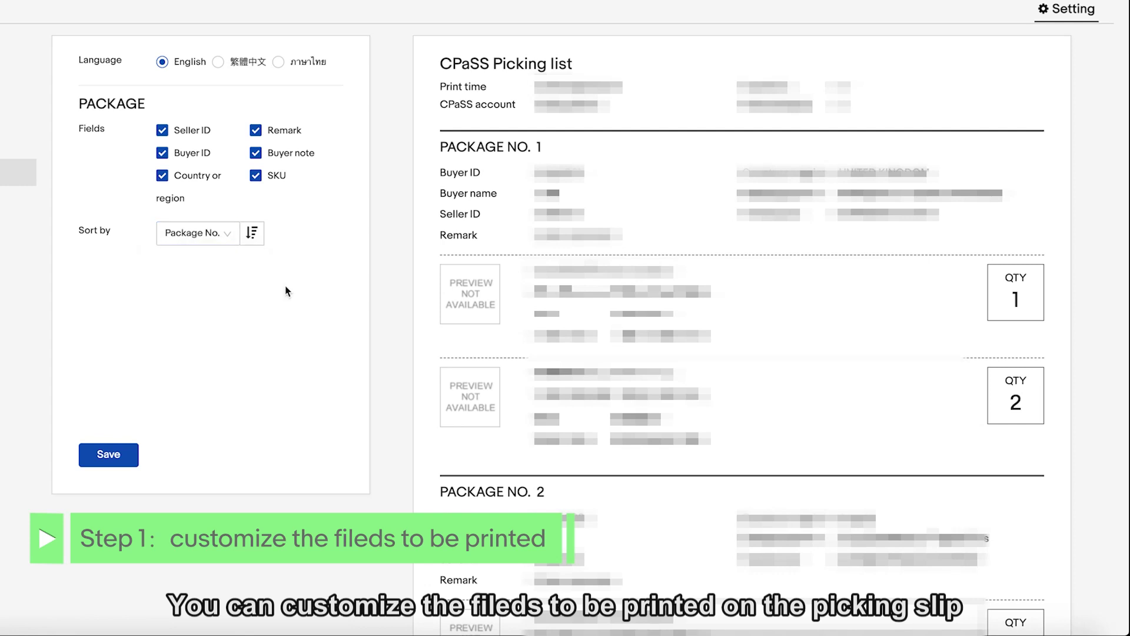
{"action": "left_click", "coordinate": [111, 457]}
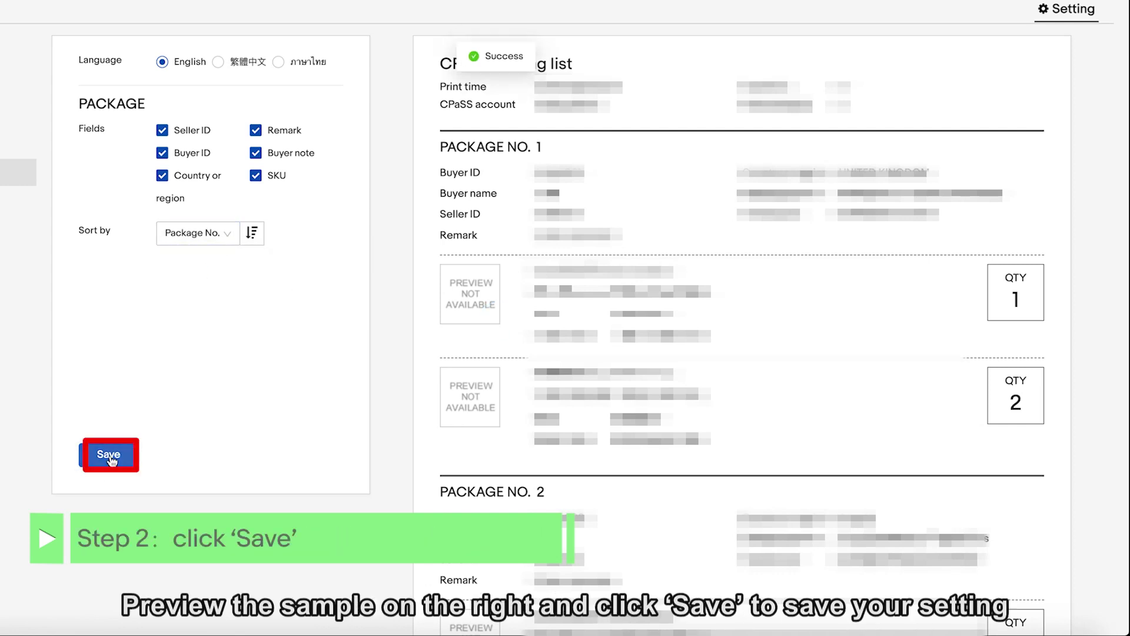